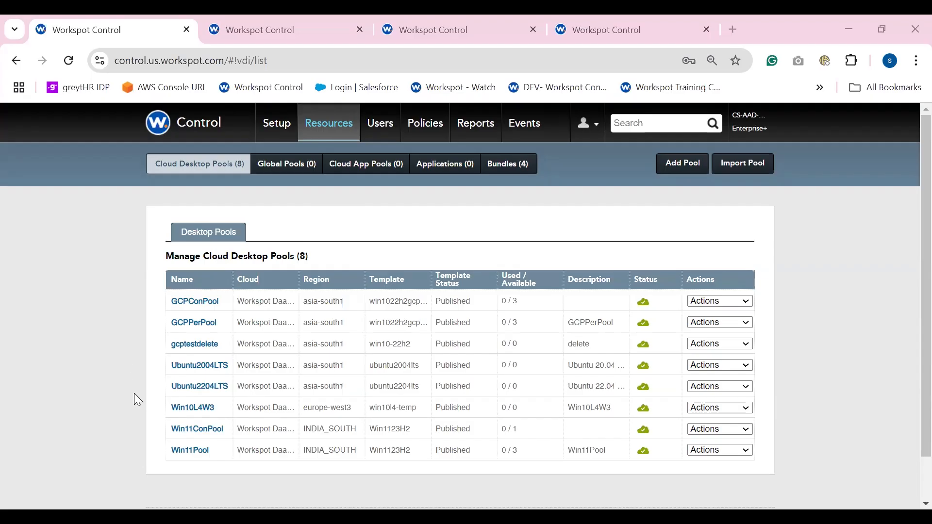
Open the Win11Pool desktop pool and view the individual actions offered for desktop Win11AAD-005
{"action": "left_click", "coordinate": [187, 454]}
{"action": "scroll", "coordinate": [309, 381], "scroll_direction": "down", "scroll_amount": 3}
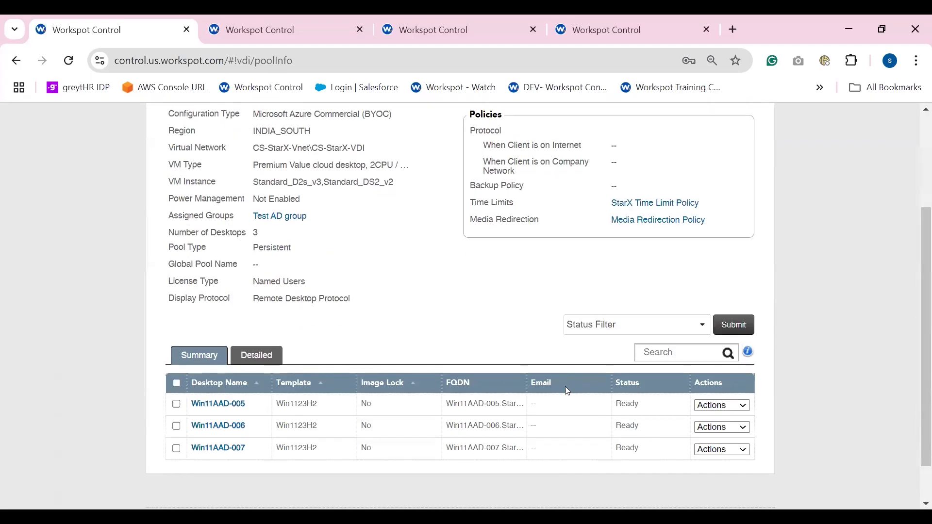
{"action": "left_click", "coordinate": [741, 407]}
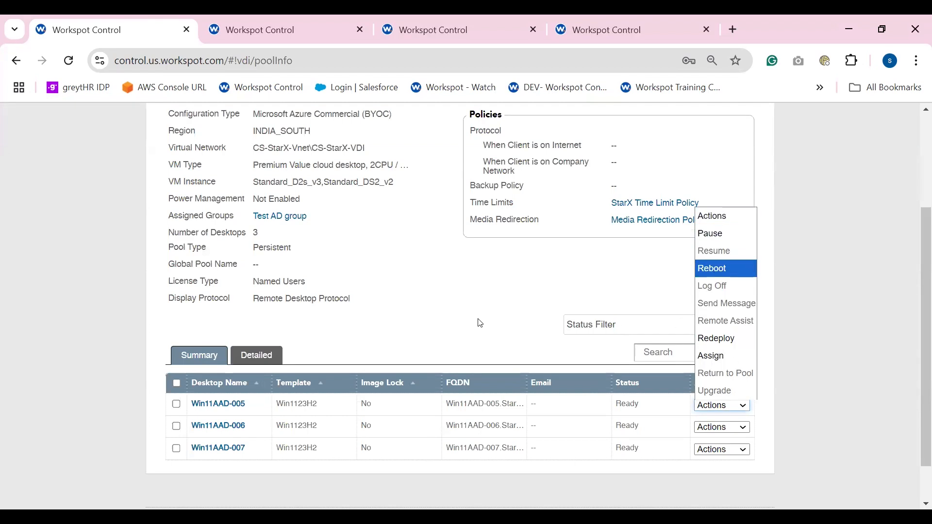
{"action": "scroll", "coordinate": [480, 323], "scroll_direction": "up", "scroll_amount": 3}
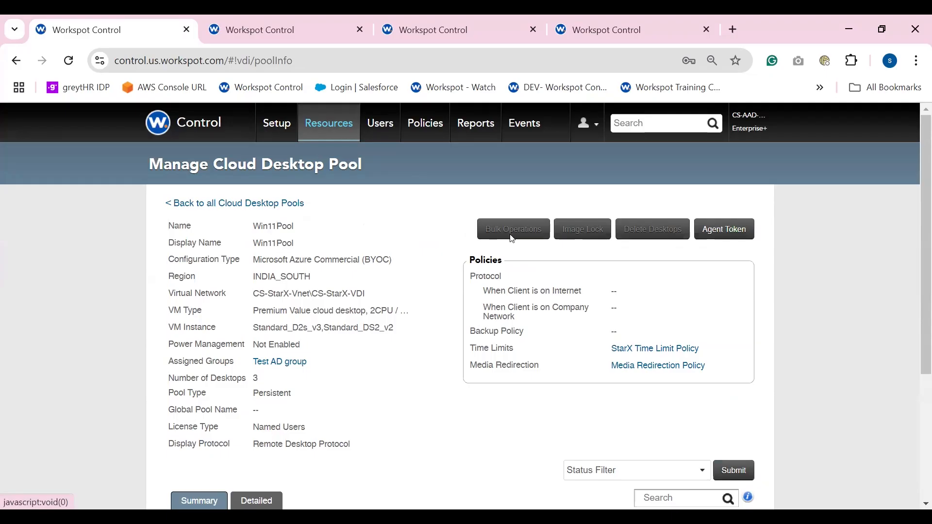
Open Bulk Operations for desktops Win11AAD-005 and Win11AAD-006, review the actions offered, and close it without submitting
{"action": "scroll", "coordinate": [322, 368], "scroll_direction": "down", "scroll_amount": 4}
{"action": "left_click", "coordinate": [176, 359]}
{"action": "left_click", "coordinate": [176, 381]}
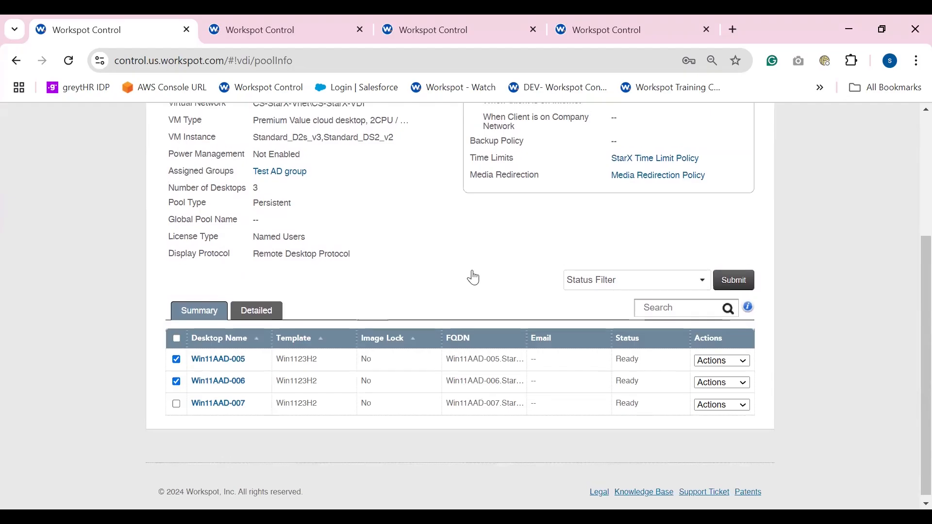
{"action": "scroll", "coordinate": [475, 278], "scroll_direction": "up", "scroll_amount": 3}
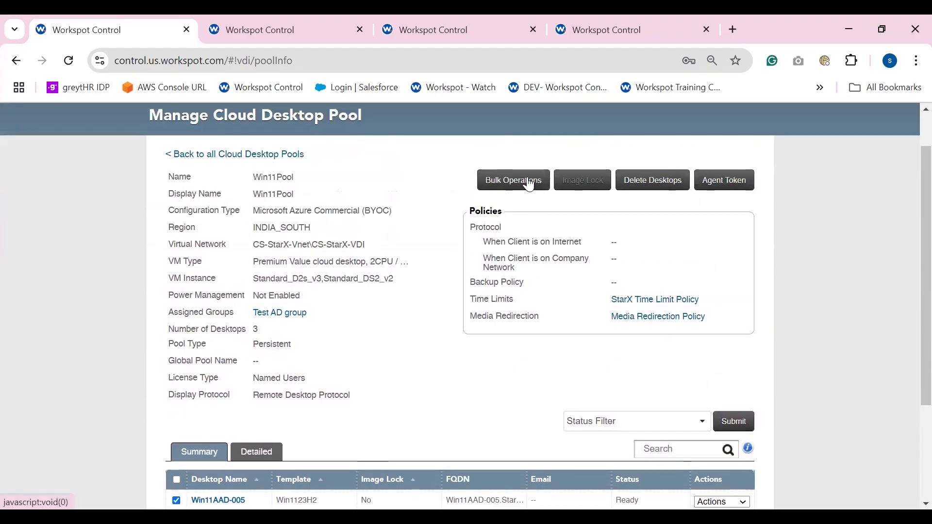
{"action": "left_click", "coordinate": [529, 182]}
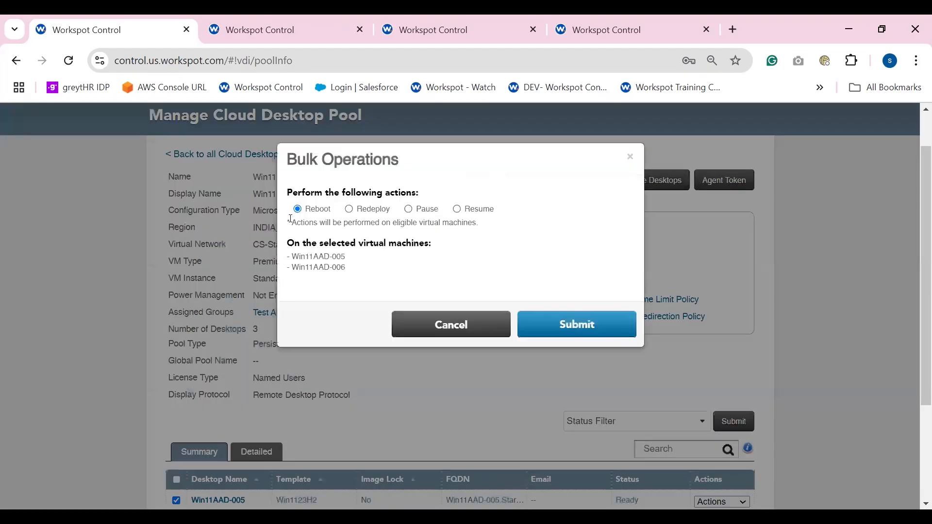
{"action": "left_click_drag", "start_coordinate": [348, 265], "coordinate": [268, 253]}
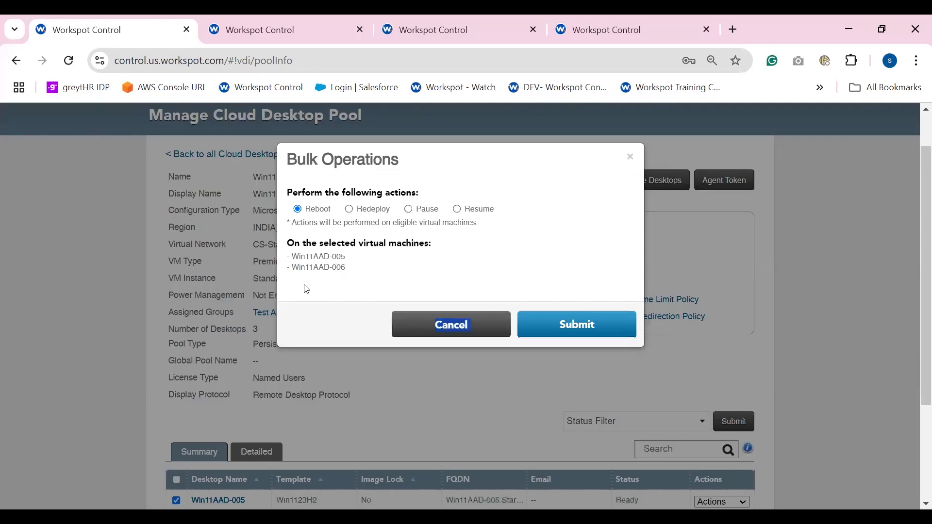
{"action": "scroll", "coordinate": [305, 288], "scroll_direction": "down", "scroll_amount": 3}
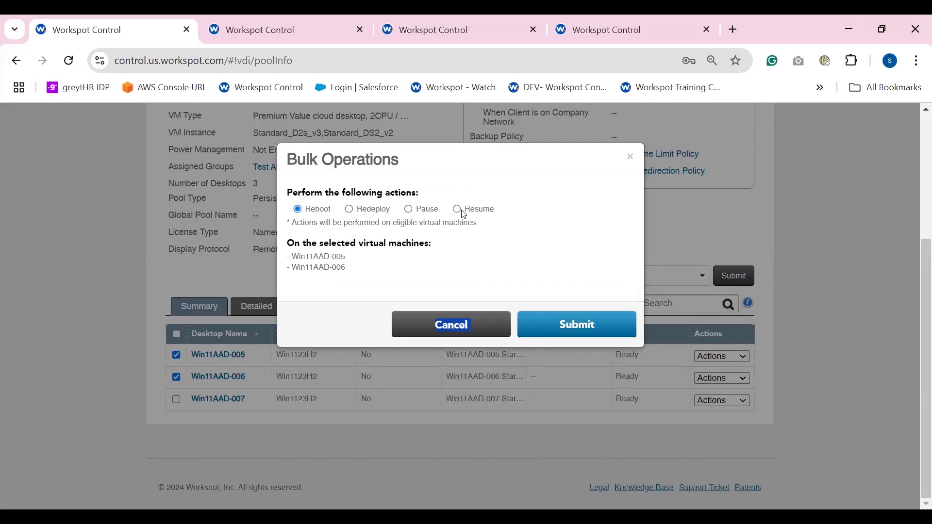
{"action": "left_click", "coordinate": [457, 249]}
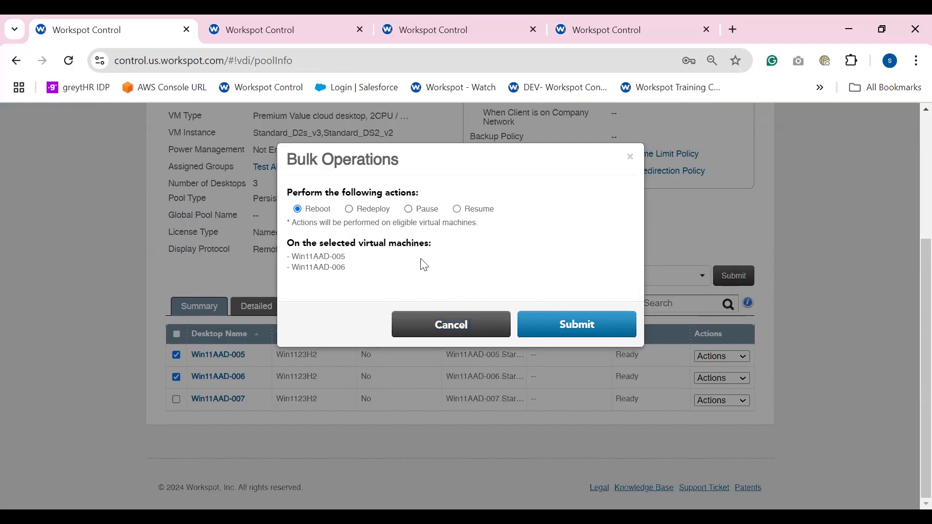
{"action": "left_click", "coordinate": [435, 315]}
Edit Win11Pool from the list of cloud desktop pools, disable Idle Shutdown, and save the pool details
{"action": "scroll", "coordinate": [435, 315], "scroll_direction": "up", "scroll_amount": 4}
{"action": "left_click", "coordinate": [286, 205]}
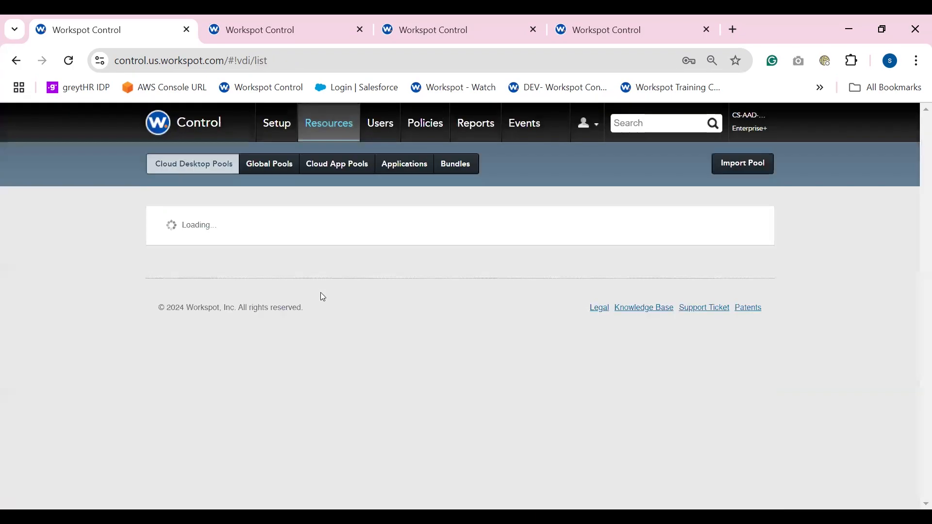
{"action": "scroll", "coordinate": [676, 387], "scroll_direction": "down", "scroll_amount": 2}
{"action": "left_click", "coordinate": [718, 401]}
{"action": "left_click", "coordinate": [711, 432]}
{"action": "scroll", "coordinate": [353, 428], "scroll_direction": "down", "scroll_amount": 5}
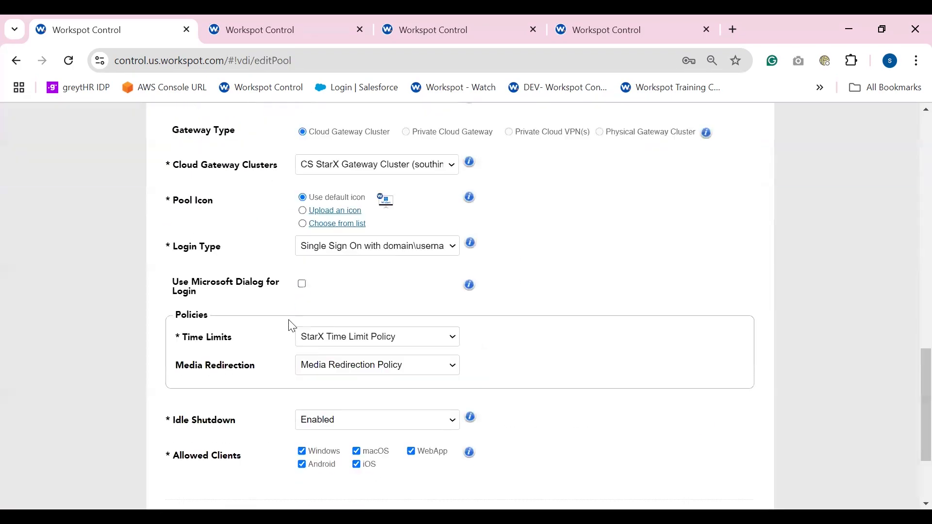
{"action": "left_click", "coordinate": [353, 428]}
{"action": "left_click", "coordinate": [330, 454]}
{"action": "scroll", "coordinate": [581, 407], "scroll_direction": "down", "scroll_amount": 1}
{"action": "left_click", "coordinate": [696, 473]}
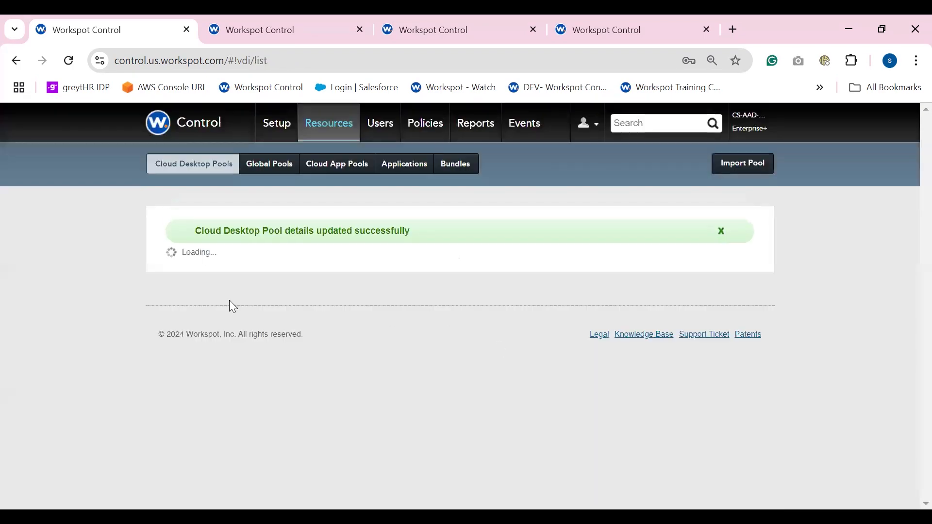
Reopen Win11Pool and select desktops Win11AAD-005 and Win11AAD-006
{"action": "left_click", "coordinate": [193, 421]}
{"action": "scroll", "coordinate": [185, 369], "scroll_direction": "down", "scroll_amount": 4}
{"action": "left_click", "coordinate": [176, 355]}
{"action": "left_click", "coordinate": [176, 377]}
Review the bulk operations offered for the two selected desktops and the individual actions for Win11AAD-005
{"action": "scroll", "coordinate": [185, 378], "scroll_direction": "up", "scroll_amount": 4}
{"action": "left_click", "coordinate": [512, 229]}
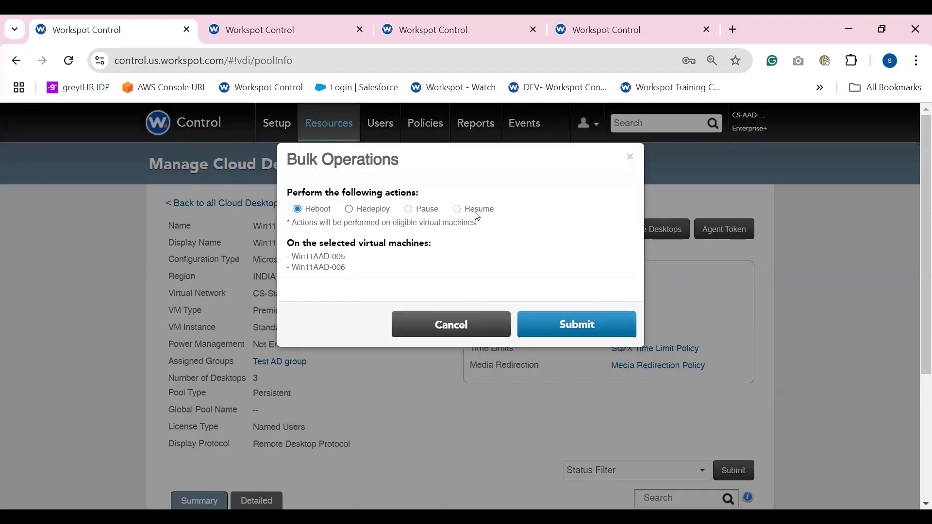
{"action": "left_click", "coordinate": [447, 325]}
{"action": "scroll", "coordinate": [305, 407], "scroll_direction": "down", "scroll_amount": 3}
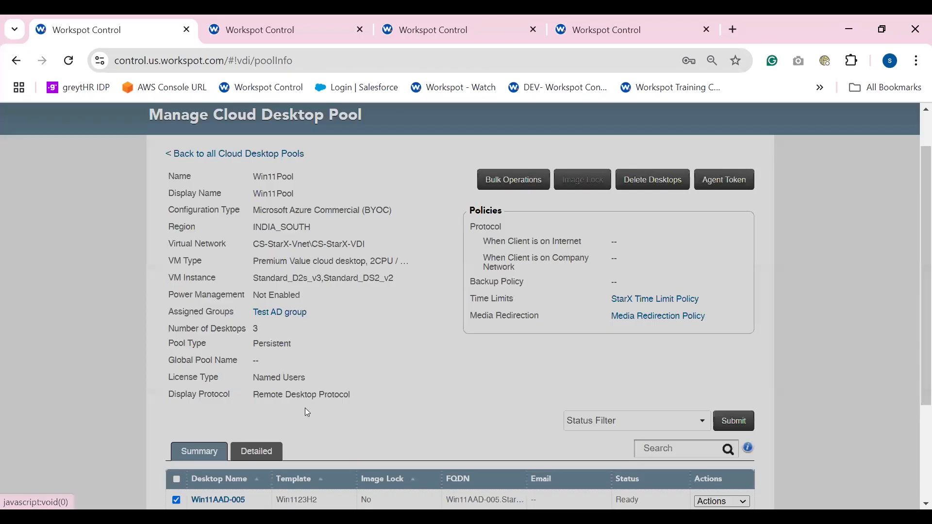
{"action": "left_click", "coordinate": [732, 411]}
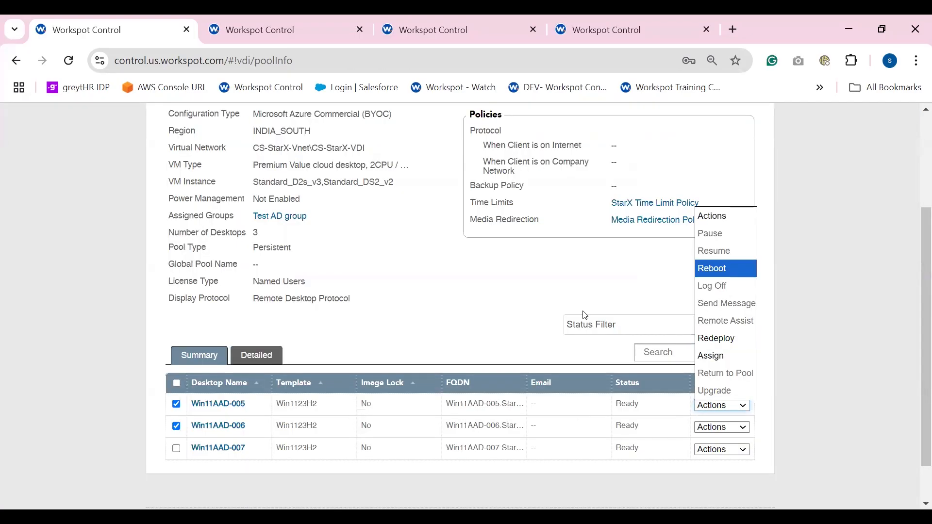
Submit a bulk Reboot for the selected desktops Win11AAD-005 and Win11AAD-006
{"action": "scroll", "coordinate": [523, 313], "scroll_direction": "up", "scroll_amount": 3}
{"action": "left_click", "coordinate": [513, 226]}
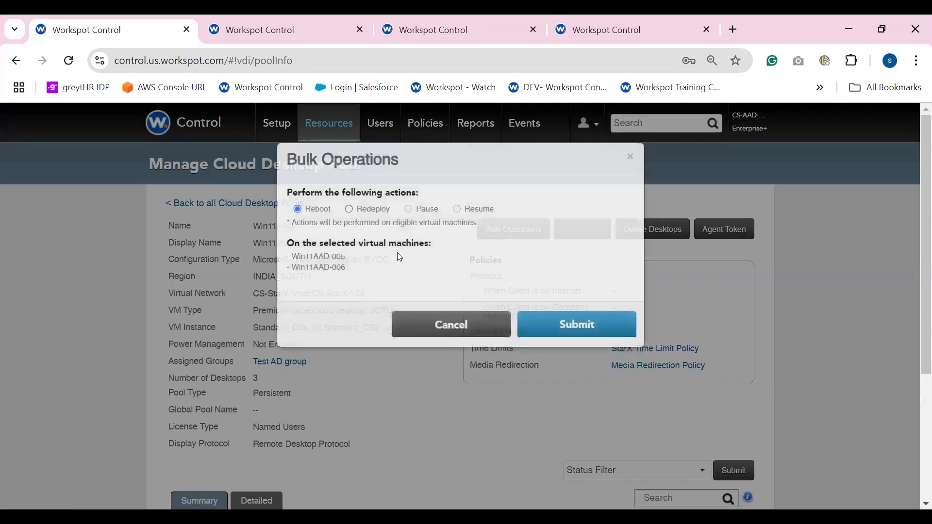
{"action": "left_click", "coordinate": [546, 321]}
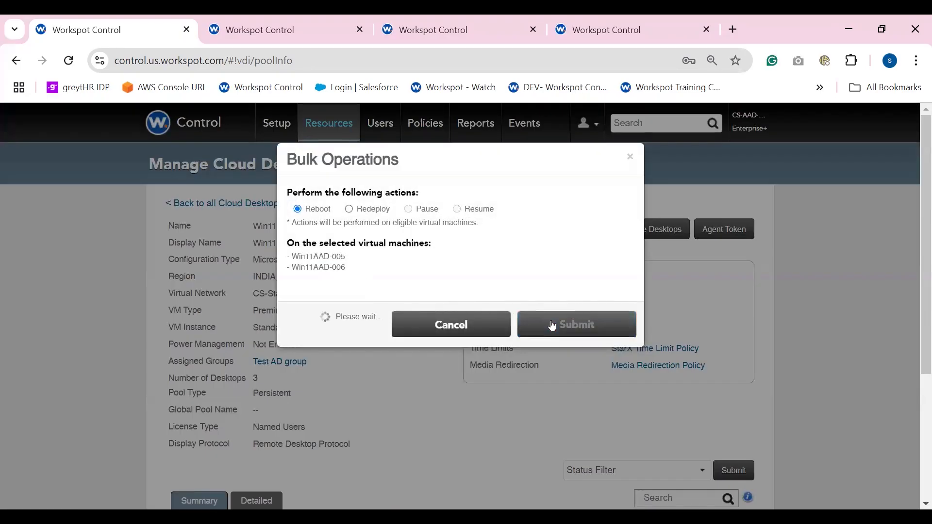
{"action": "left_click_drag", "start_coordinate": [194, 211], "coordinate": [396, 208]}
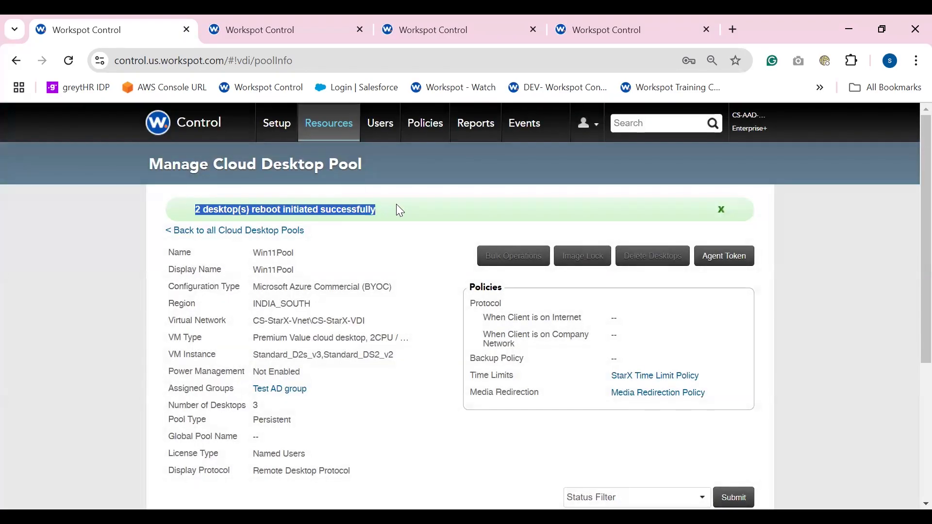
Select all desktops in Win11Pool and submit a bulk Reboot that includes Win11AAD-007
{"action": "scroll", "coordinate": [365, 300], "scroll_direction": "down", "scroll_amount": 3}
{"action": "scroll", "coordinate": [178, 410], "scroll_direction": "up", "scroll_amount": 3}
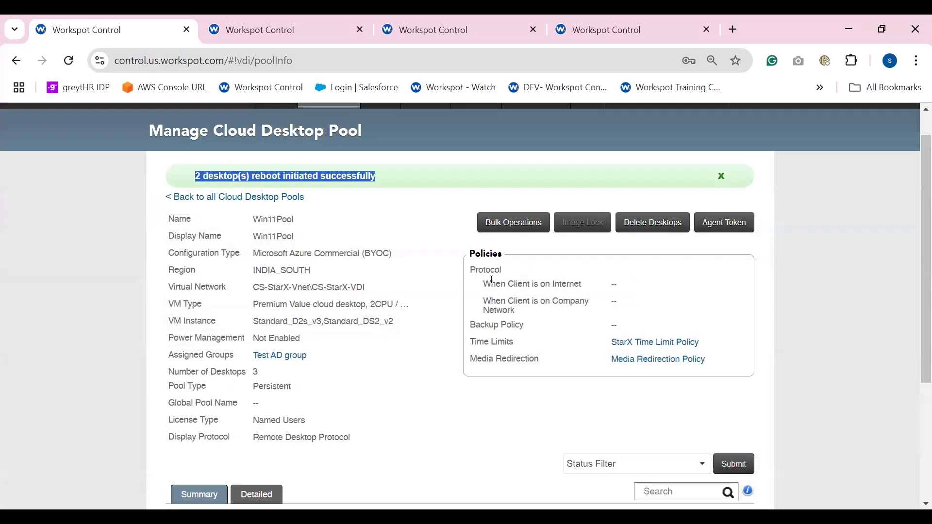
{"action": "left_click", "coordinate": [515, 256]}
{"action": "scroll", "coordinate": [504, 262], "scroll_direction": "down", "scroll_amount": 3}
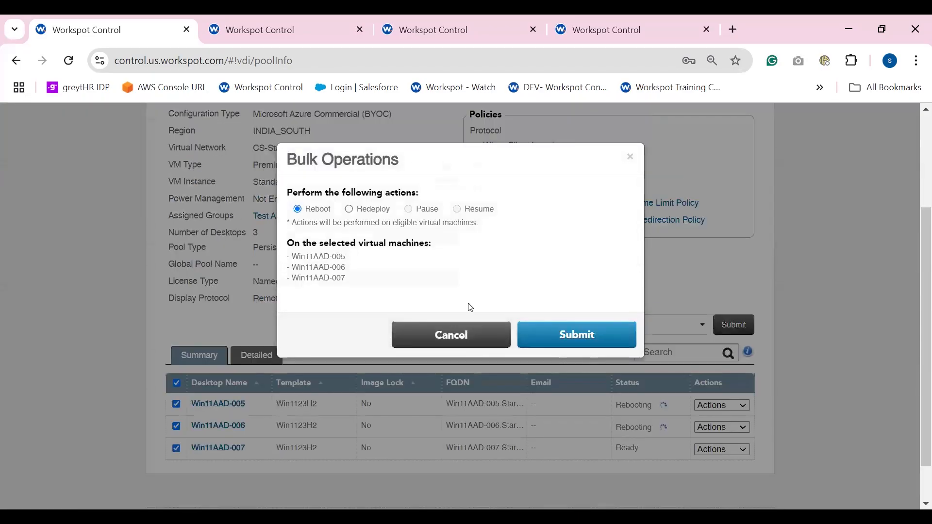
{"action": "left_click", "coordinate": [551, 339]}
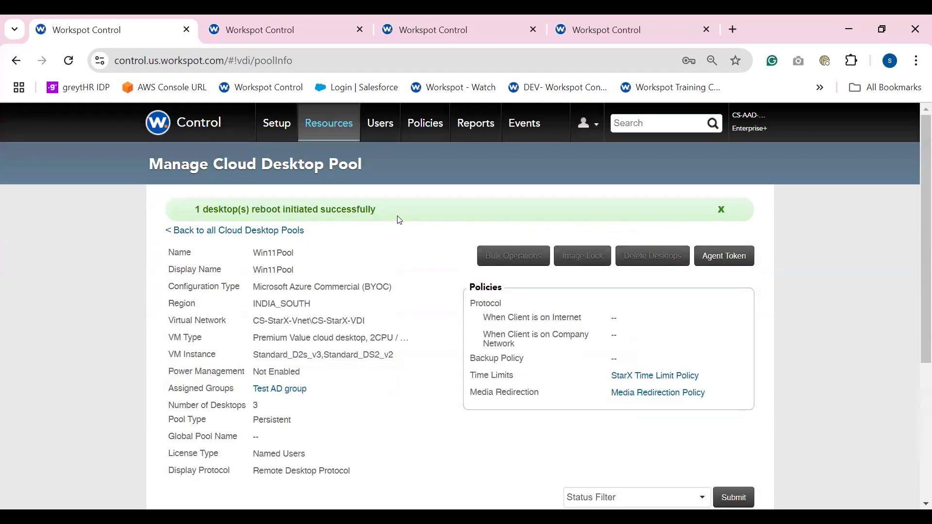
{"action": "left_click_drag", "start_coordinate": [399, 220], "coordinate": [155, 222]}
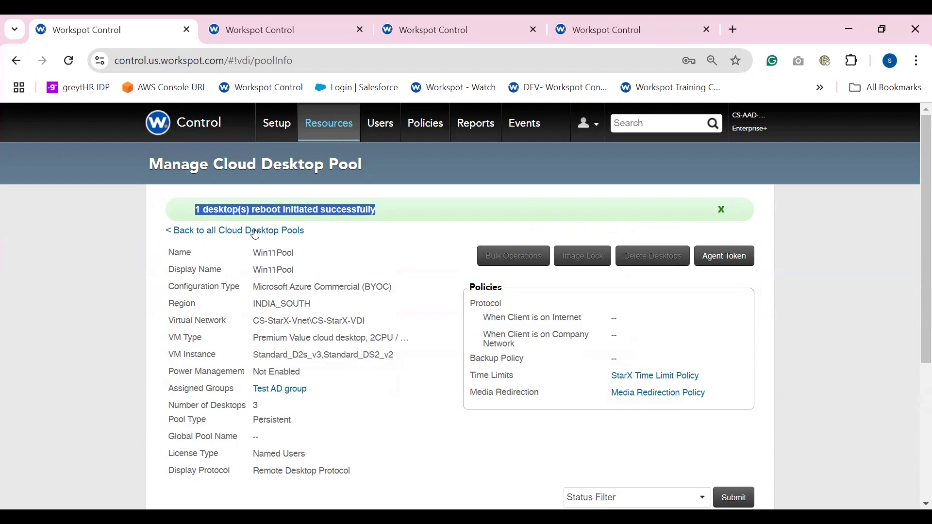
Select all desktops in Win11Pool again, try a bulk Redeploy on them, and check their status
{"action": "scroll", "coordinate": [219, 218], "scroll_direction": "down", "scroll_amount": 5}
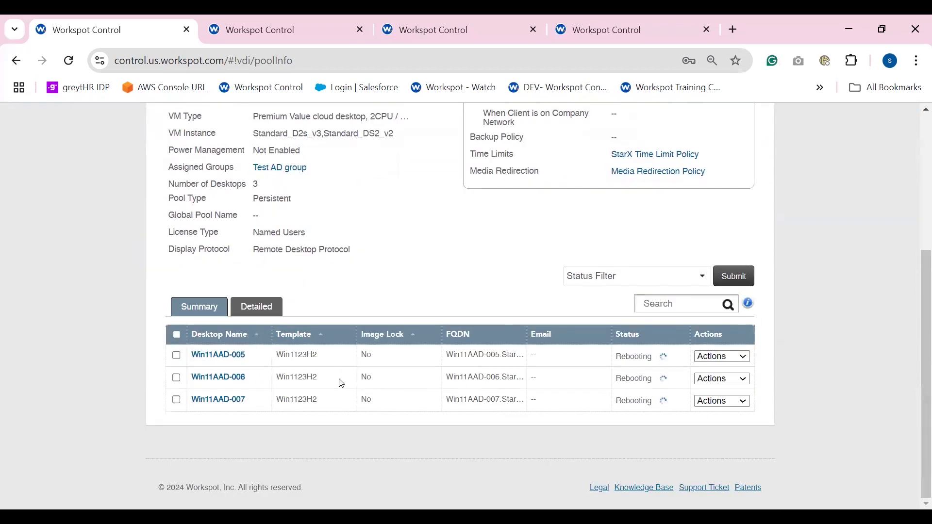
{"action": "left_click", "coordinate": [176, 334]}
{"action": "scroll", "coordinate": [436, 266], "scroll_direction": "up", "scroll_amount": 3}
{"action": "left_click", "coordinate": [519, 196]}
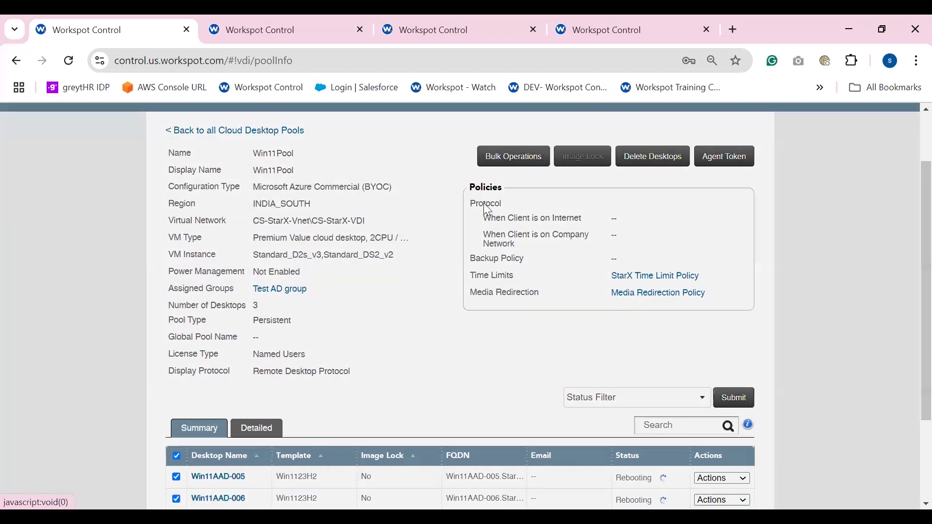
{"action": "left_click", "coordinate": [567, 338]}
{"action": "scroll", "coordinate": [568, 342], "scroll_direction": "up", "scroll_amount": 3}
{"action": "left_click_drag", "start_coordinate": [195, 178], "coordinate": [364, 178]}
{"action": "scroll", "coordinate": [389, 184], "scroll_direction": "down", "scroll_amount": 2}
{"action": "scroll", "coordinate": [389, 183], "scroll_direction": "up", "scroll_amount": 3}
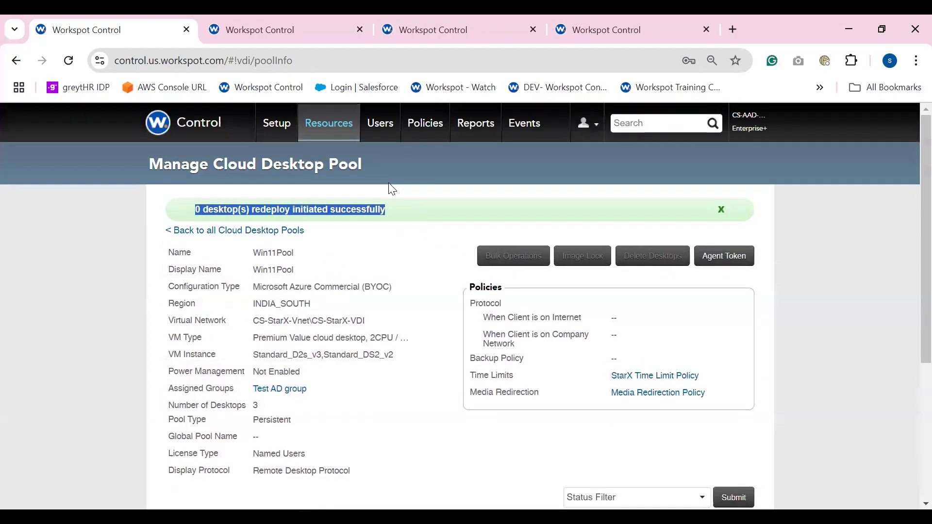
{"action": "scroll", "coordinate": [401, 256], "scroll_direction": "down", "scroll_amount": 4}
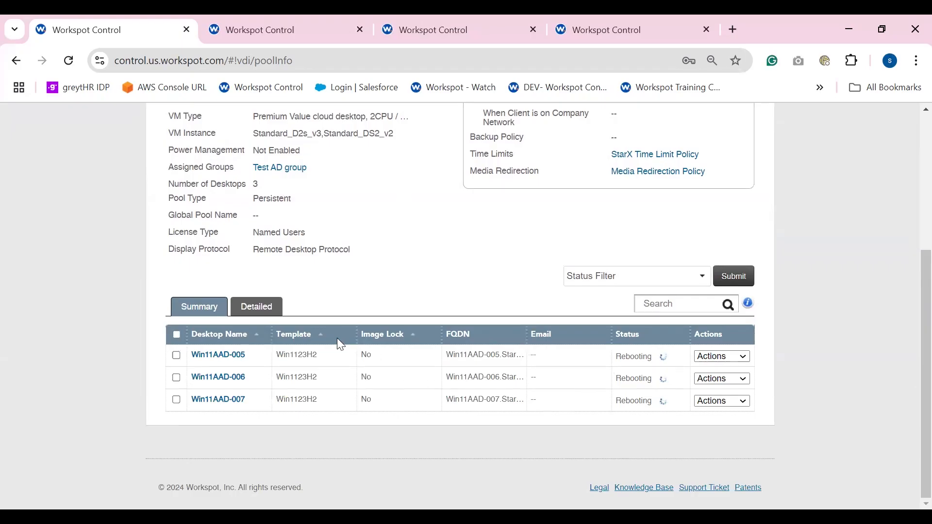
Switch to the nonpersistent Win11ConPool and submit a bulk Reboot for desktops Win11Con-001 and Win11Con-002
{"action": "left_click", "coordinate": [293, 36]}
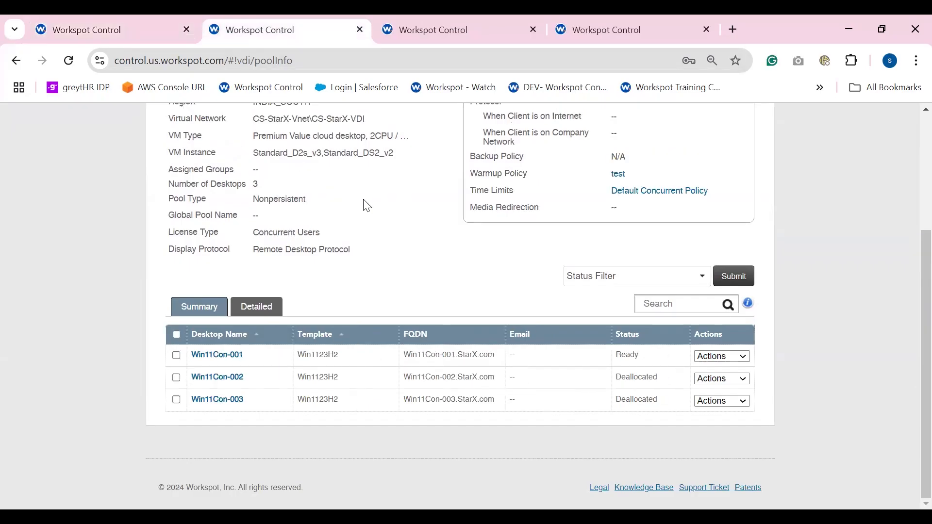
{"action": "scroll", "coordinate": [363, 199], "scroll_direction": "up", "scroll_amount": 3}
{"action": "scroll", "coordinate": [328, 314], "scroll_direction": "down", "scroll_amount": 1}
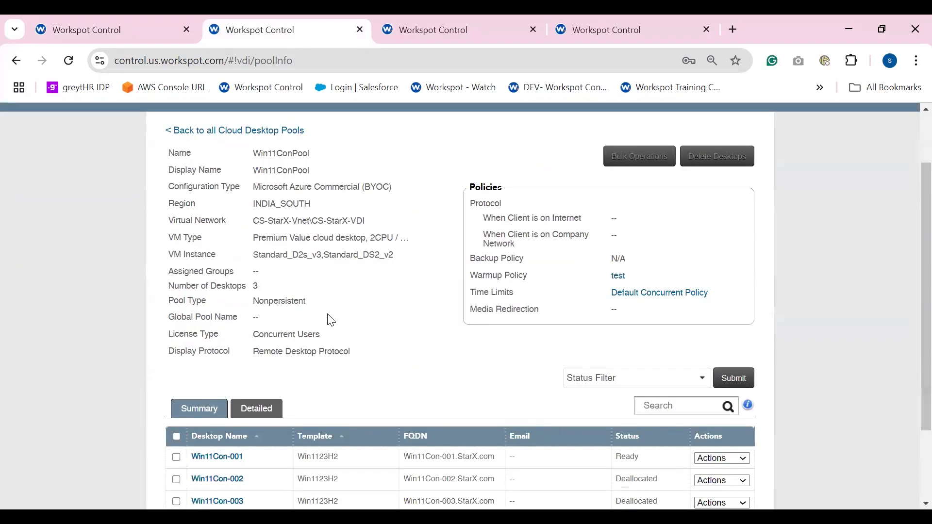
{"action": "scroll", "coordinate": [201, 470], "scroll_direction": "down", "scroll_amount": 2}
{"action": "left_click", "coordinate": [176, 355]}
{"action": "scroll", "coordinate": [178, 378], "scroll_direction": "up", "scroll_amount": 3}
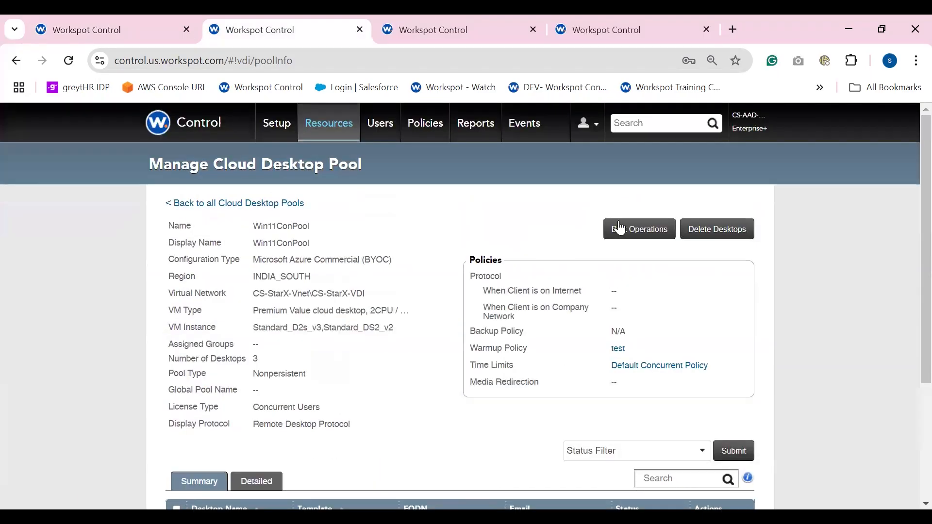
{"action": "left_click", "coordinate": [620, 227]}
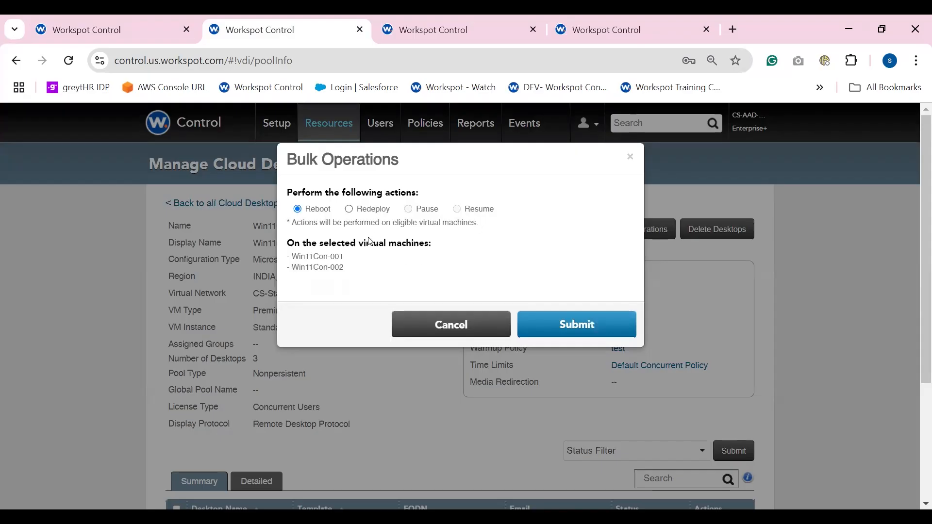
{"action": "left_click", "coordinate": [572, 324]}
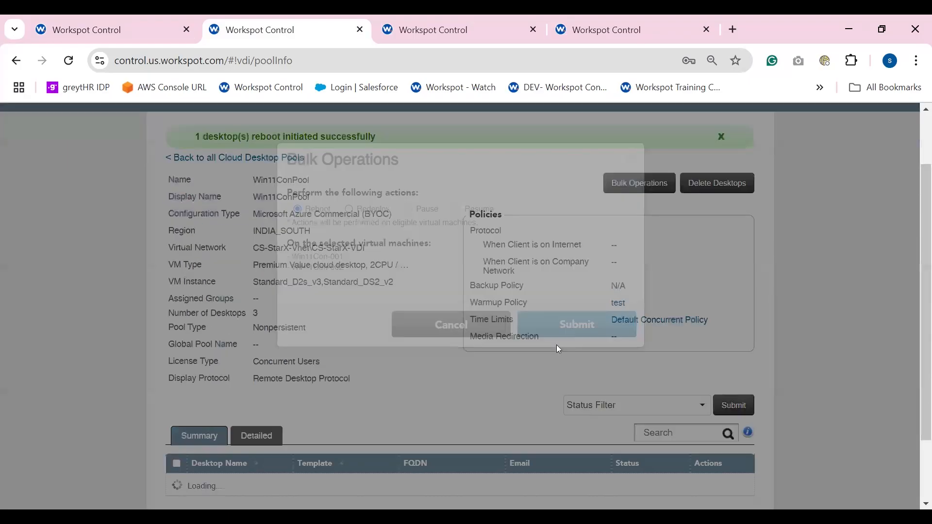
Check the status of Win11Con-001 and Win11Con-002 and the result message of the bulk reboot
{"action": "scroll", "coordinate": [556, 345], "scroll_direction": "down", "scroll_amount": 5}
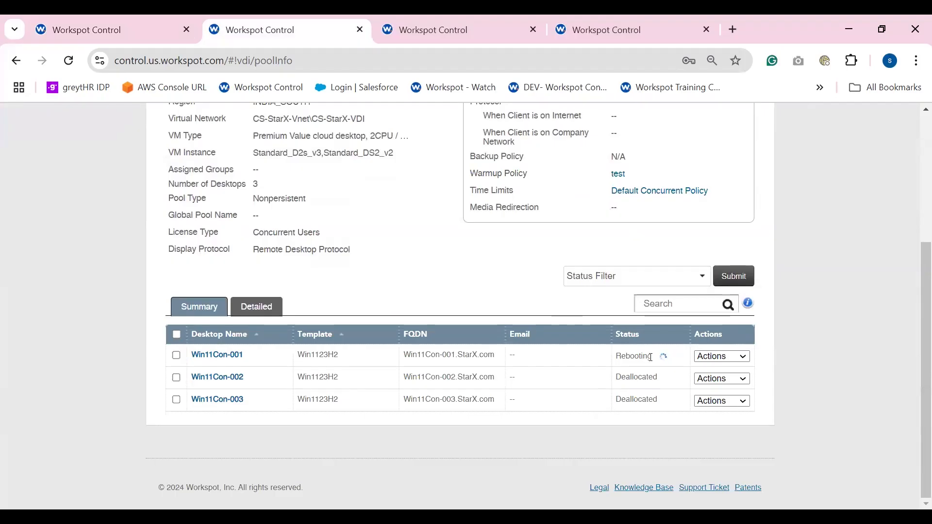
{"action": "left_click_drag", "start_coordinate": [665, 380], "coordinate": [196, 361]}
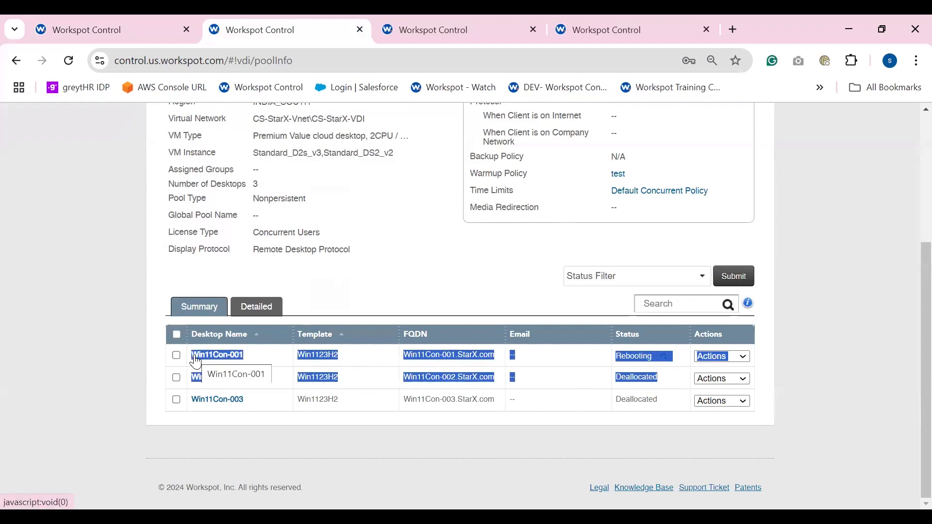
{"action": "left_click", "coordinate": [409, 287]}
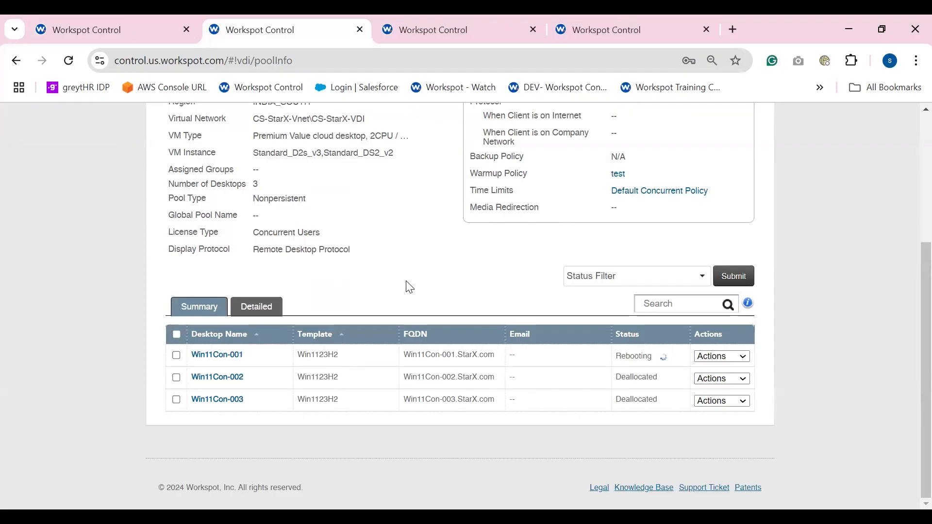
{"action": "scroll", "coordinate": [422, 304], "scroll_direction": "up", "scroll_amount": 4}
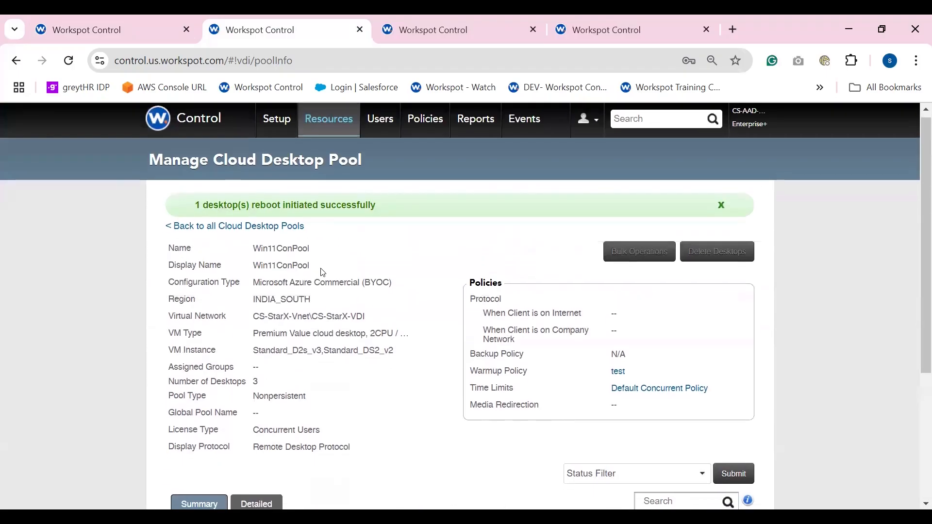
Review the bulk actions available for Win11Con-001 and Win11Con-002 in Win11ConPool, and close the dialog without submitting
{"action": "scroll", "coordinate": [324, 272], "scroll_direction": "down", "scroll_amount": 4}
{"action": "left_click", "coordinate": [177, 354]}
{"action": "left_click", "coordinate": [177, 376]}
{"action": "scroll", "coordinate": [204, 384], "scroll_direction": "up", "scroll_amount": 2}
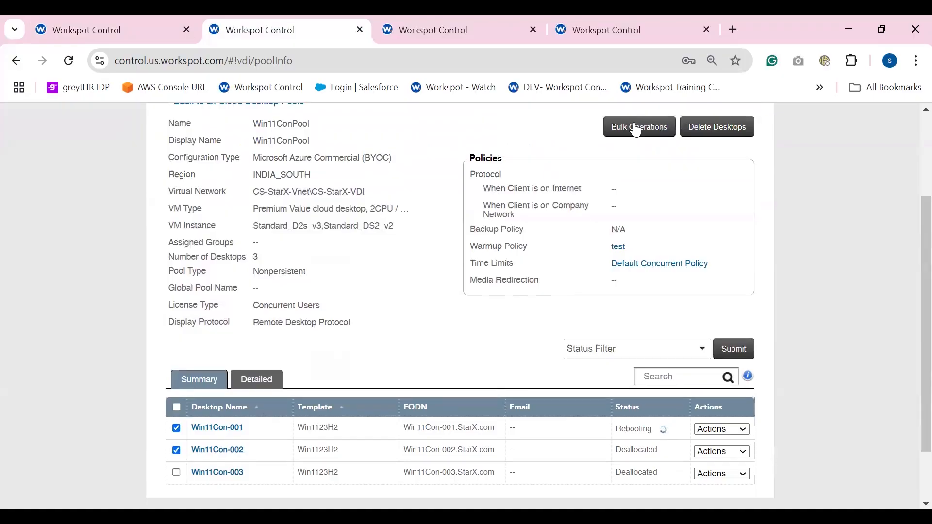
{"action": "left_click", "coordinate": [638, 127]}
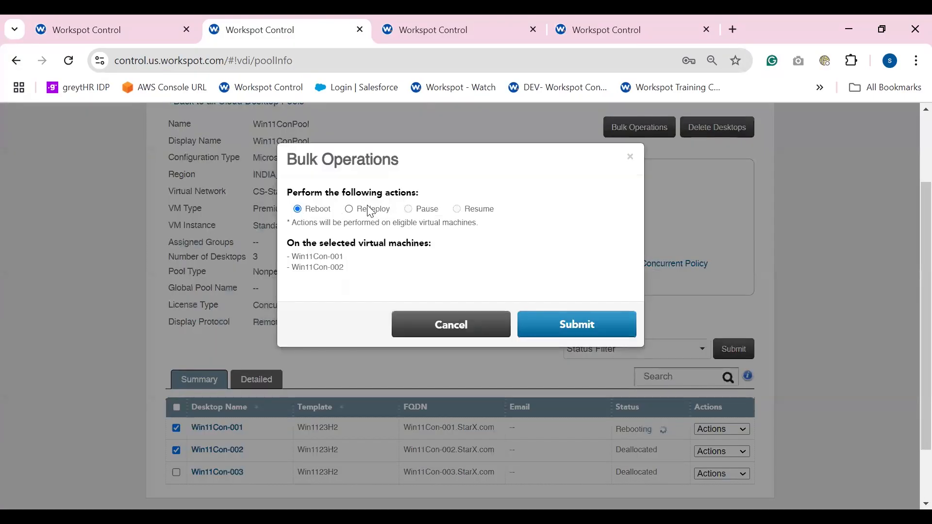
{"action": "left_click", "coordinate": [451, 329]}
Switch to the persistent GCPPerPool, select all its desktops, and submit a bulk Resume for them
{"action": "left_click", "coordinate": [440, 31]}
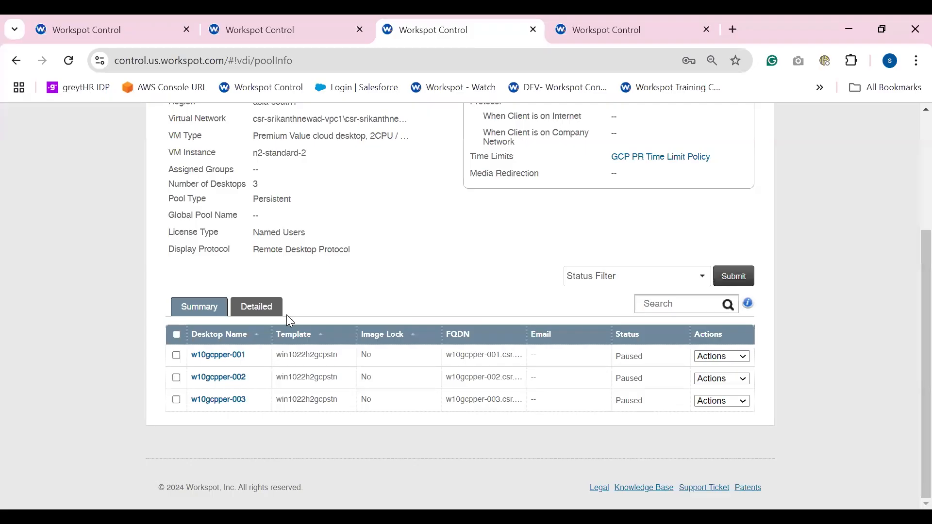
{"action": "scroll", "coordinate": [376, 292], "scroll_direction": "up", "scroll_amount": 3}
{"action": "scroll", "coordinate": [377, 294], "scroll_direction": "down", "scroll_amount": 3}
{"action": "scroll", "coordinate": [378, 294], "scroll_direction": "up", "scroll_amount": 3}
{"action": "scroll", "coordinate": [377, 294], "scroll_direction": "down", "scroll_amount": 3}
{"action": "left_click", "coordinate": [176, 335]}
{"action": "scroll", "coordinate": [571, 258], "scroll_direction": "up", "scroll_amount": 3}
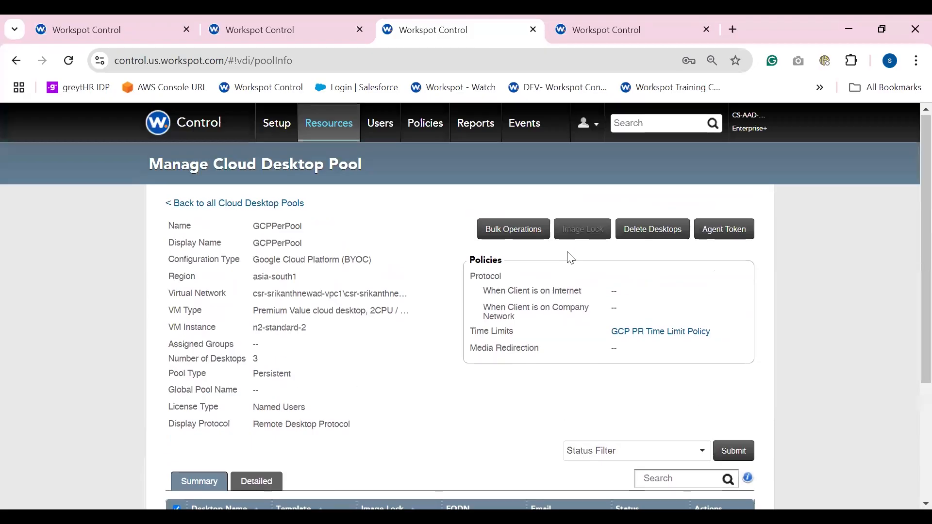
{"action": "left_click", "coordinate": [502, 233]}
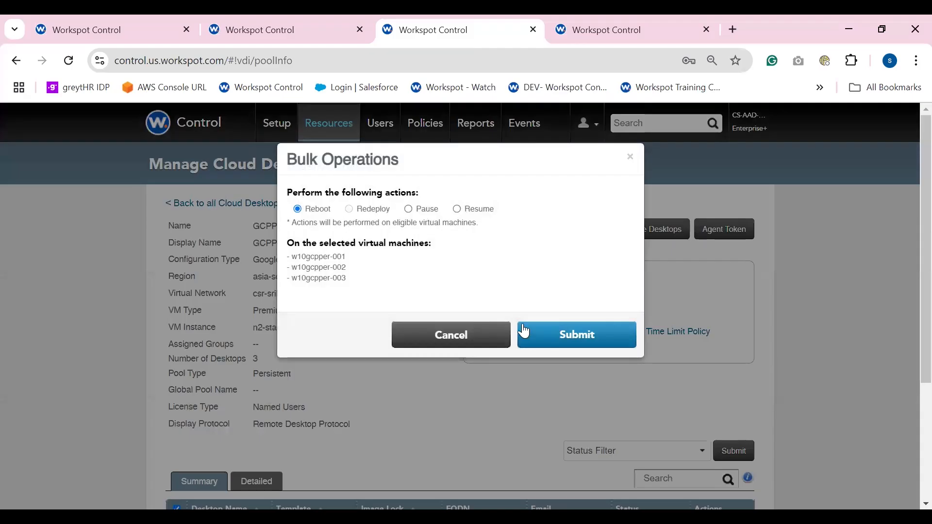
{"action": "left_click", "coordinate": [456, 209]}
{"action": "scroll", "coordinate": [575, 335], "scroll_direction": "down", "scroll_amount": 3}
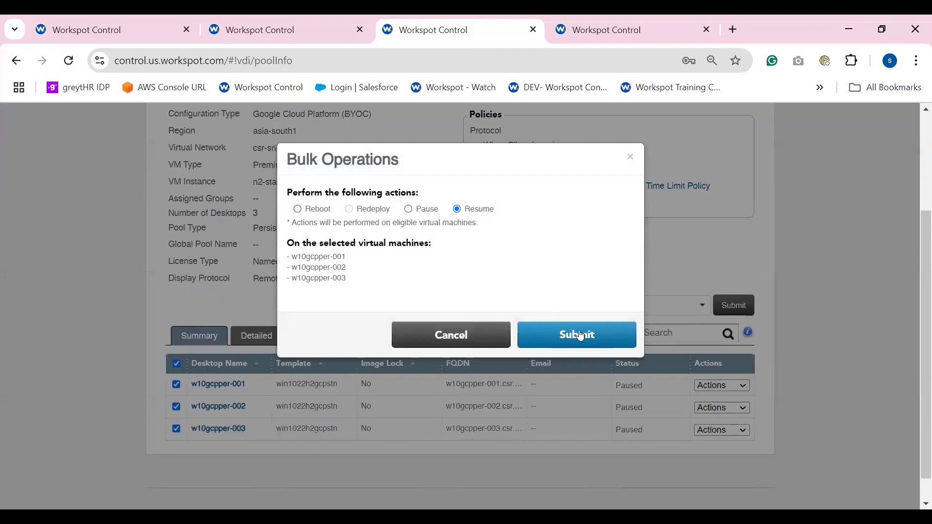
{"action": "left_click", "coordinate": [575, 336]}
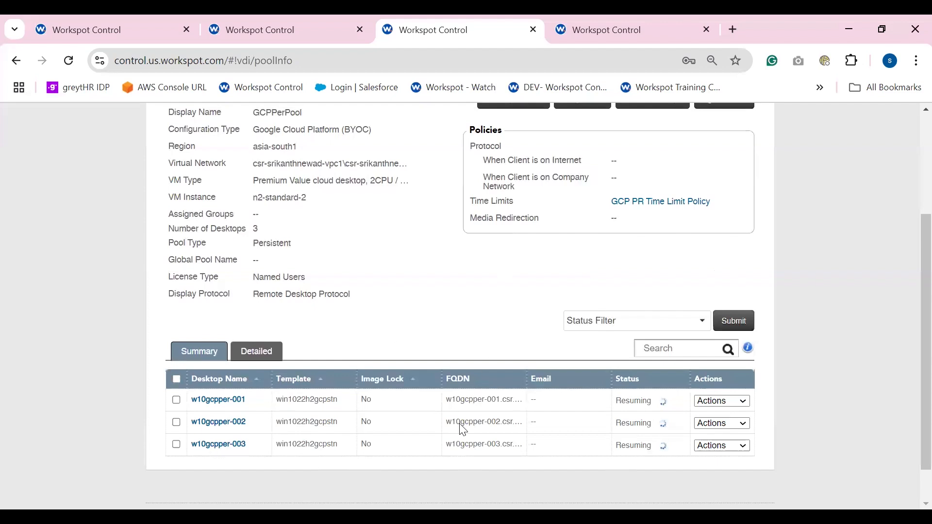
Switch to the nonpersistent GCPConPool, select all its desktops, and submit a bulk Reboot for them
{"action": "left_click", "coordinate": [569, 30]}
{"action": "scroll", "coordinate": [344, 295], "scroll_direction": "down", "scroll_amount": 4}
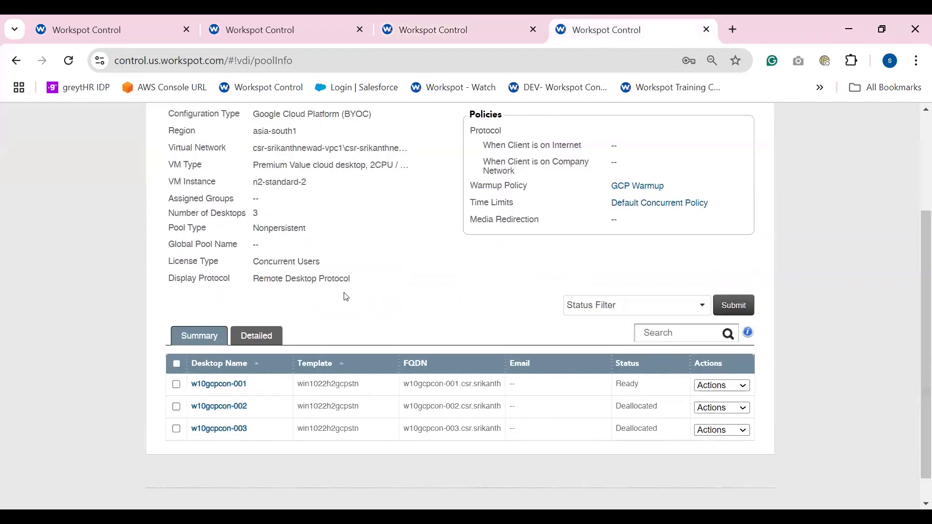
{"action": "scroll", "coordinate": [360, 288], "scroll_direction": "up", "scroll_amount": 2}
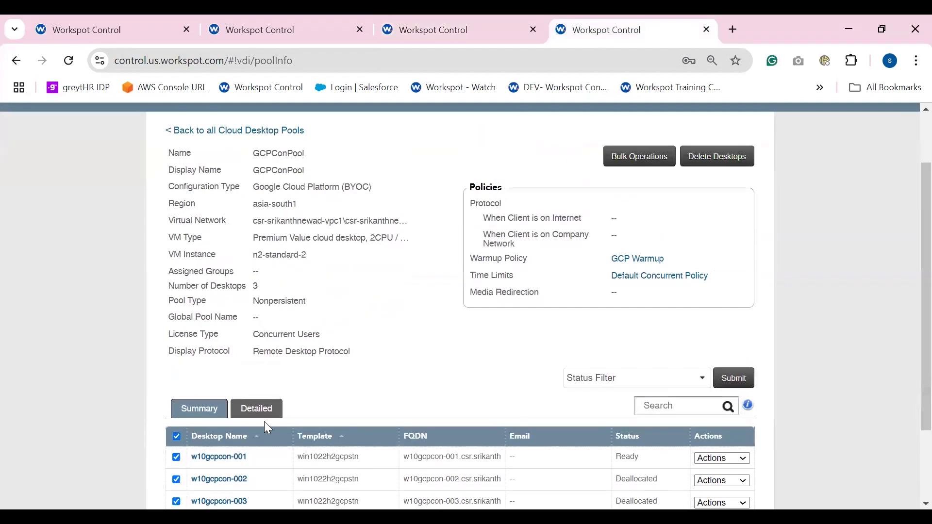
{"action": "left_click", "coordinate": [652, 156]}
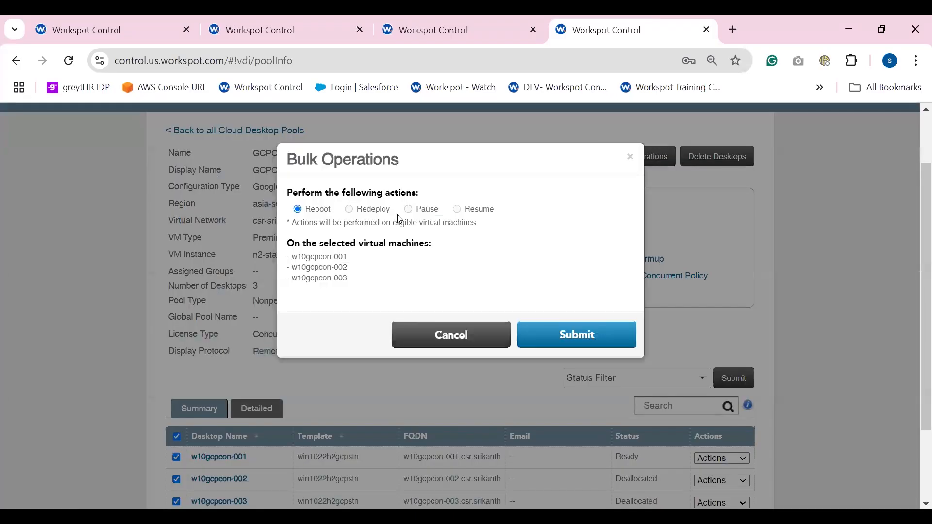
{"action": "scroll", "coordinate": [318, 224], "scroll_direction": "down", "scroll_amount": 2}
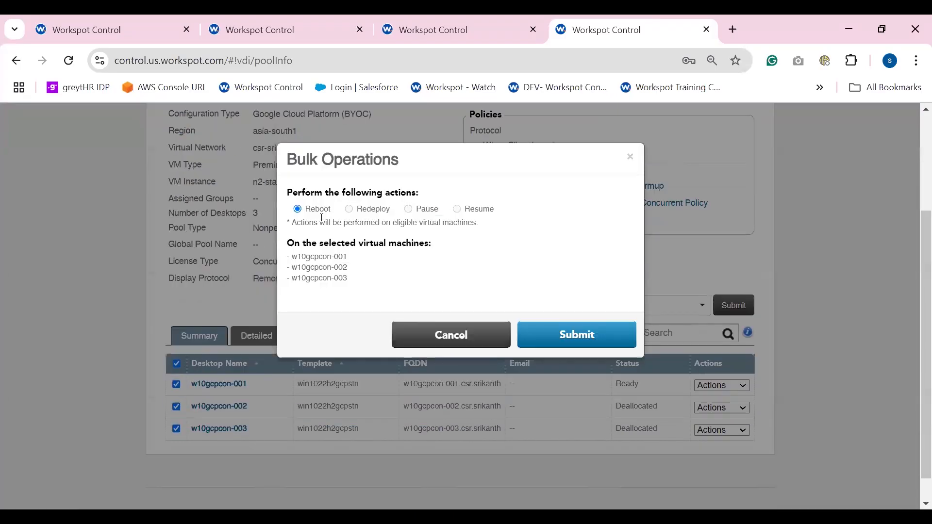
{"action": "left_click", "coordinate": [561, 335]}
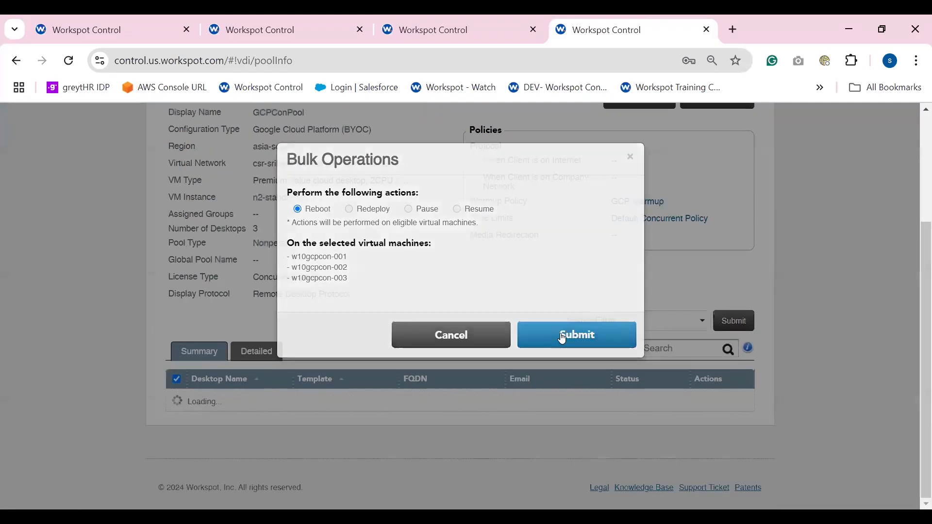
Check the status of the GCPConPool desktops, especially w10gcpcon-002, and the result message of the bulk reboot
{"action": "scroll", "coordinate": [547, 332], "scroll_direction": "down", "scroll_amount": 4}
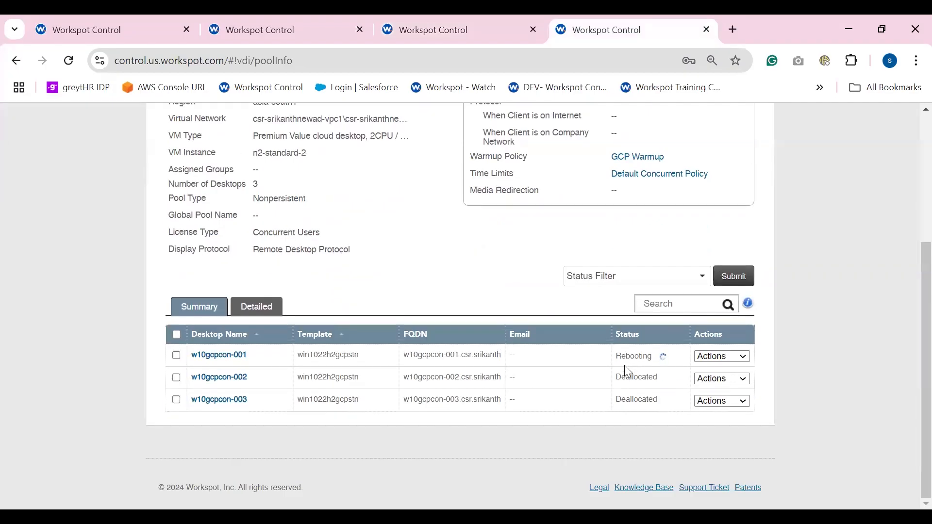
{"action": "left_click_drag", "start_coordinate": [658, 377], "coordinate": [190, 381]}
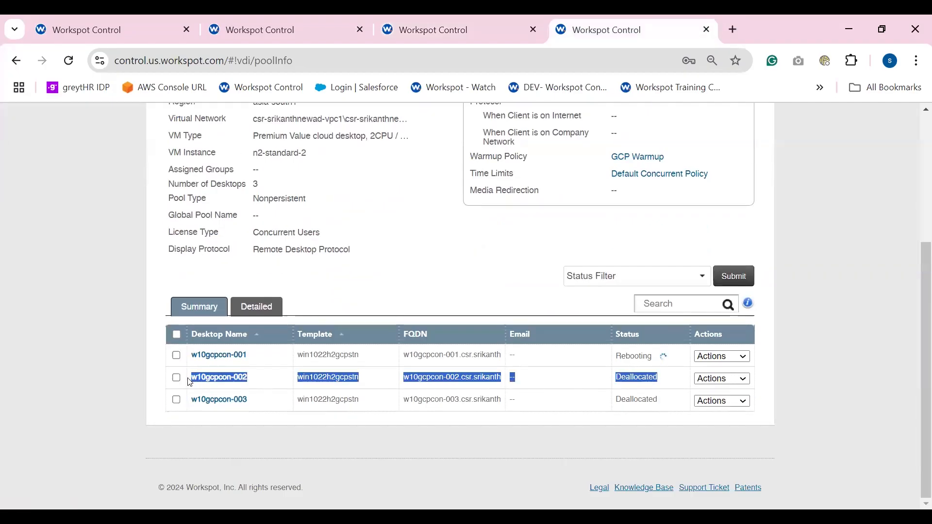
{"action": "scroll", "coordinate": [497, 315], "scroll_direction": "up", "scroll_amount": 3}
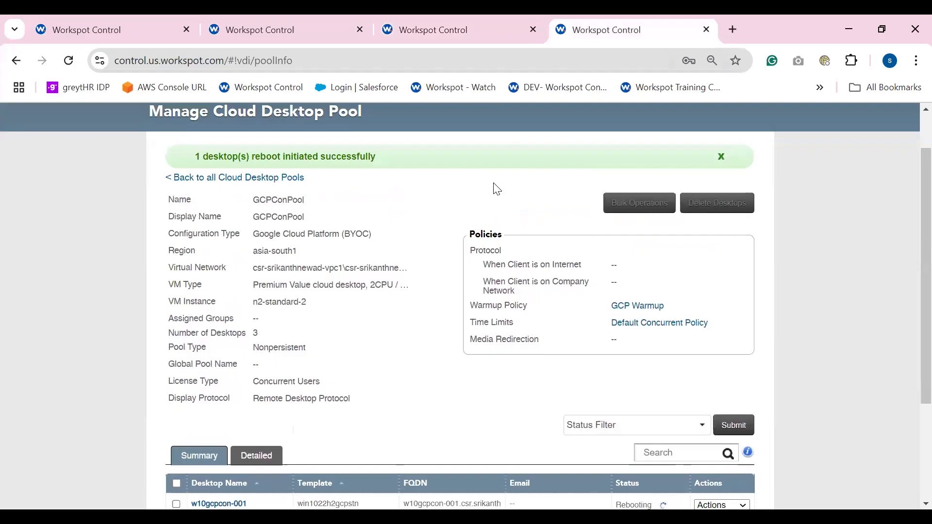
Open the event log and examine the entries recorded for the bulk reboot and resume operations across the desktop pools
{"action": "scroll", "coordinate": [497, 189], "scroll_direction": "up", "scroll_amount": 2}
{"action": "left_click", "coordinate": [524, 125]}
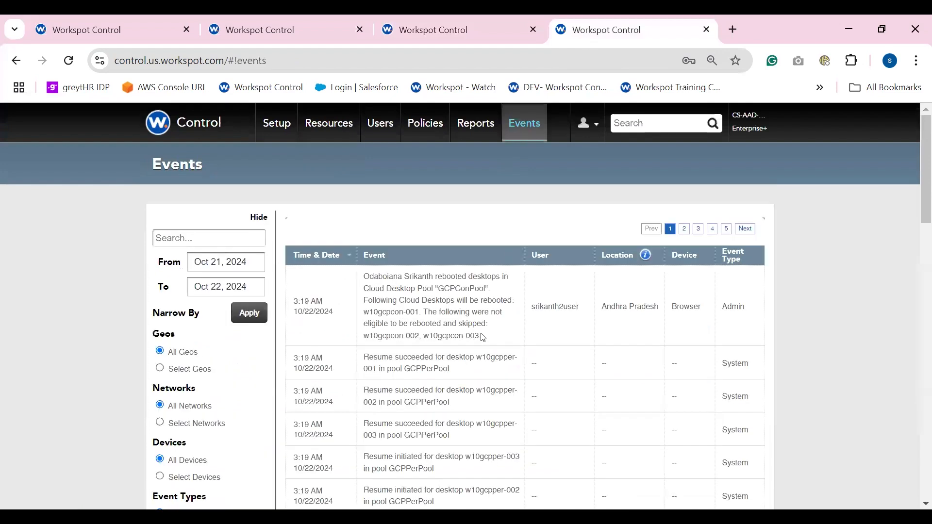
{"action": "scroll", "coordinate": [482, 338], "scroll_direction": "down", "scroll_amount": 5}
{"action": "scroll", "coordinate": [469, 281], "scroll_direction": "up", "scroll_amount": 5}
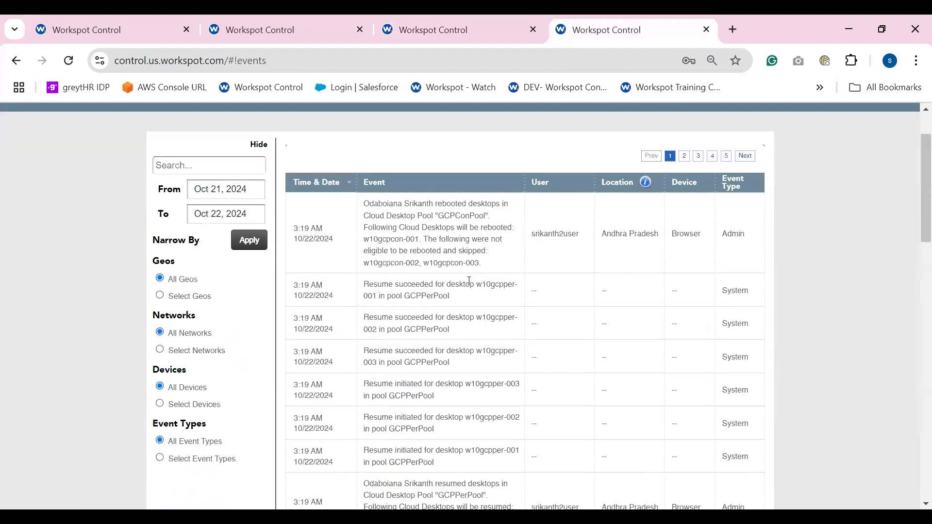
{"action": "scroll", "coordinate": [461, 259], "scroll_direction": "down", "scroll_amount": 10}
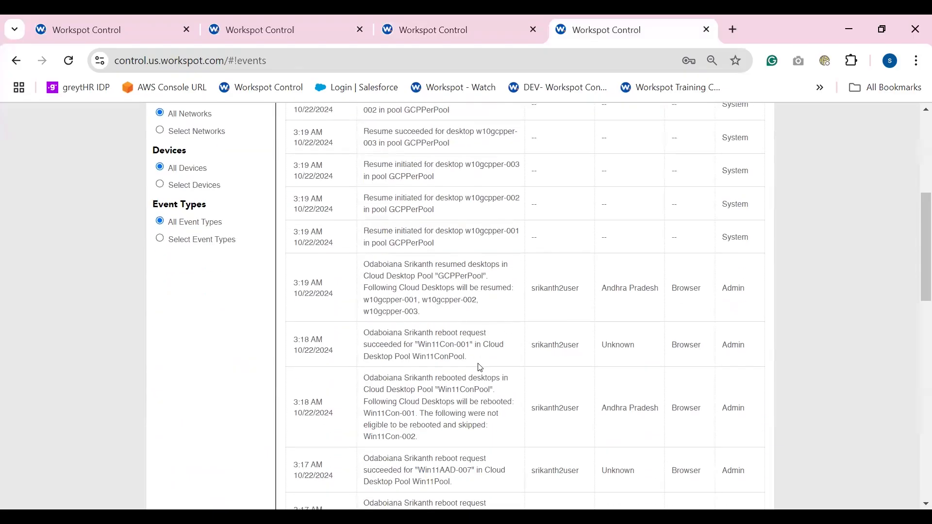
{"action": "scroll", "coordinate": [480, 356], "scroll_direction": "down", "scroll_amount": 6}
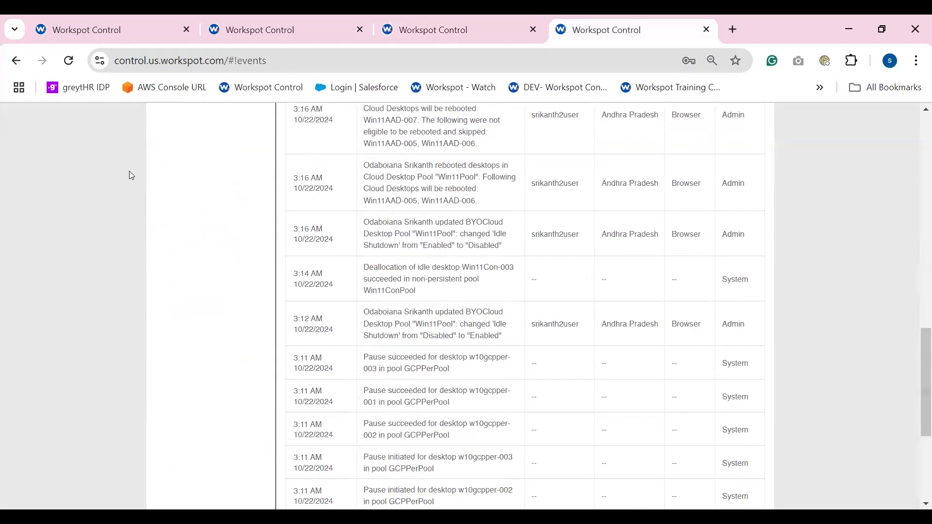
{"action": "scroll", "coordinate": [230, 240], "scroll_direction": "up", "scroll_amount": 9}
{"action": "scroll", "coordinate": [231, 239], "scroll_direction": "up", "scroll_amount": 8}
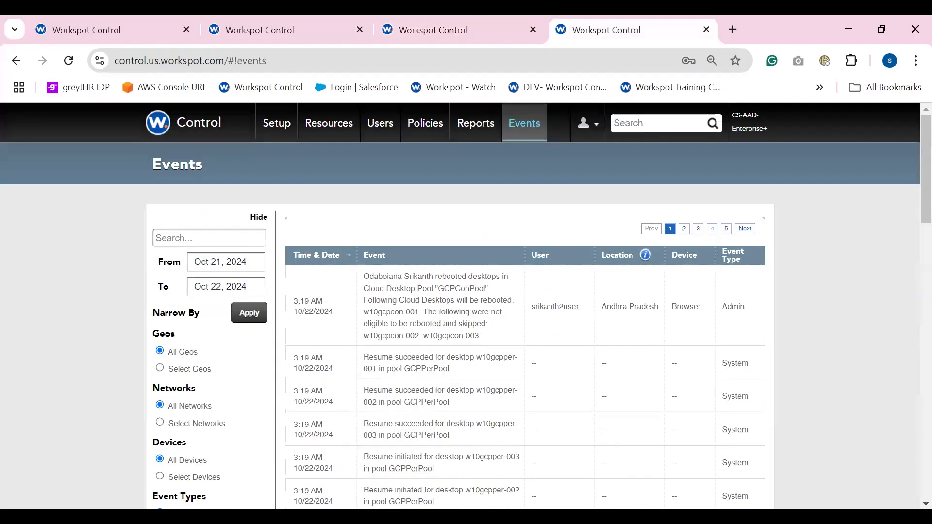